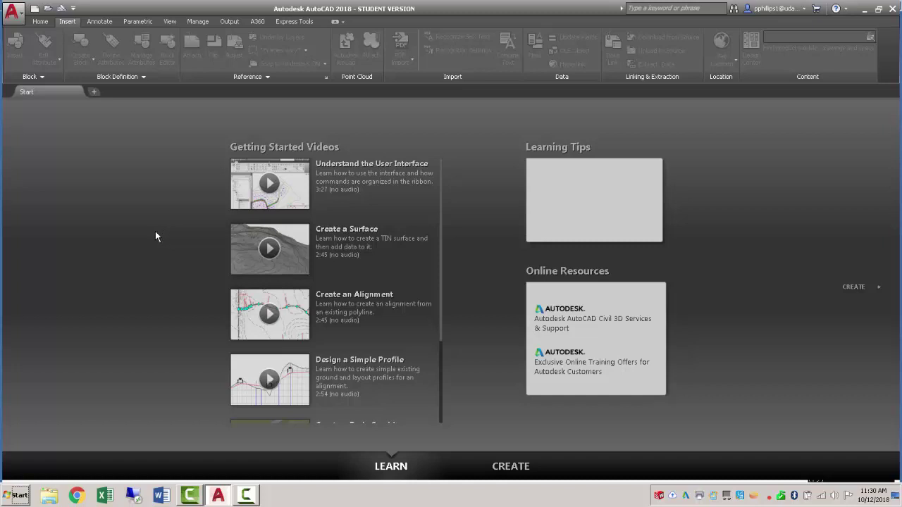
- Create a new drawing from acad.dwt in the AutoCAD Template folder
left_click(20, 18)
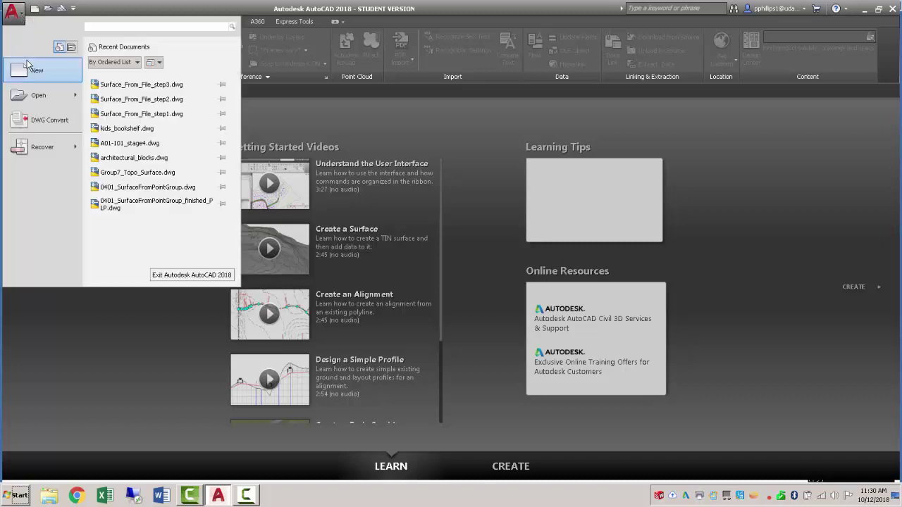
left_click(30, 68)
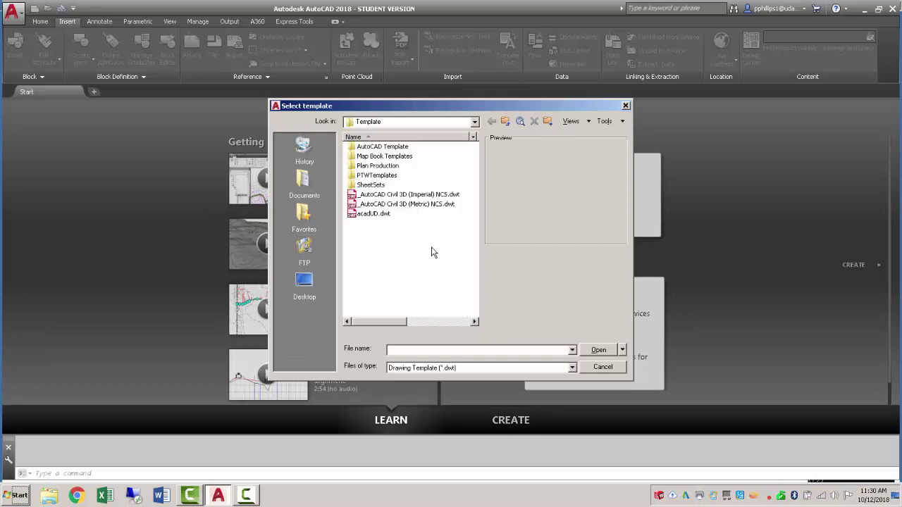
left_click(395, 197)
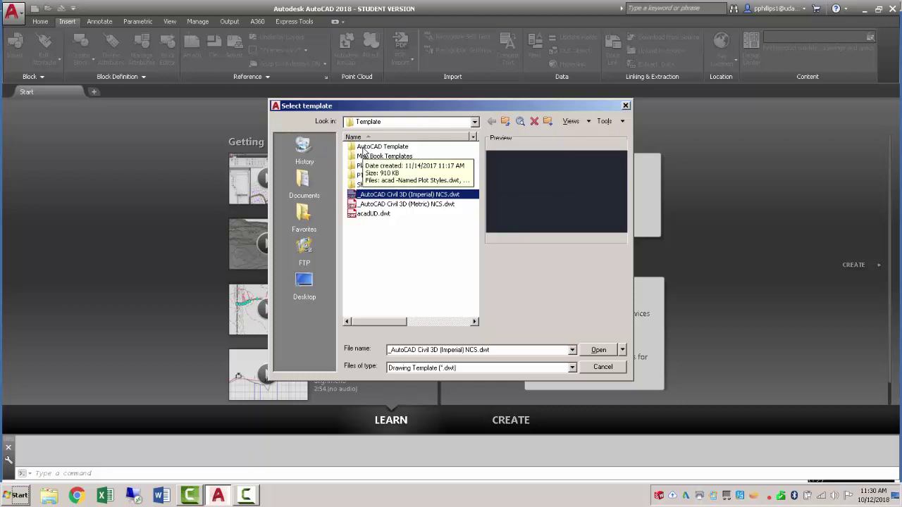
double_click(381, 148)
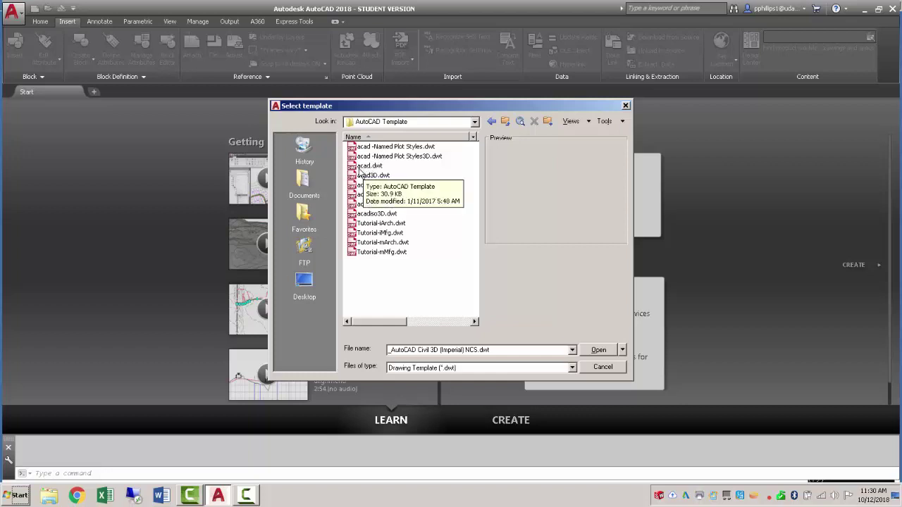
left_click(370, 166)
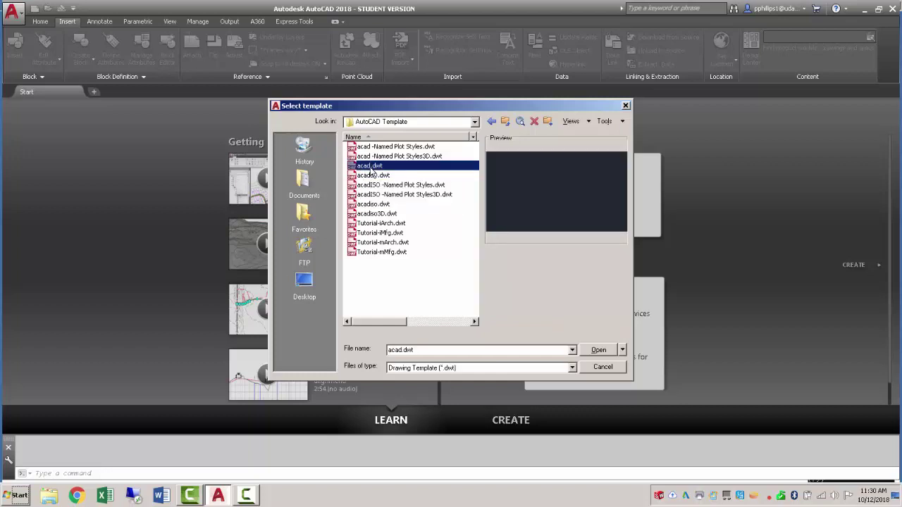
left_click(597, 351)
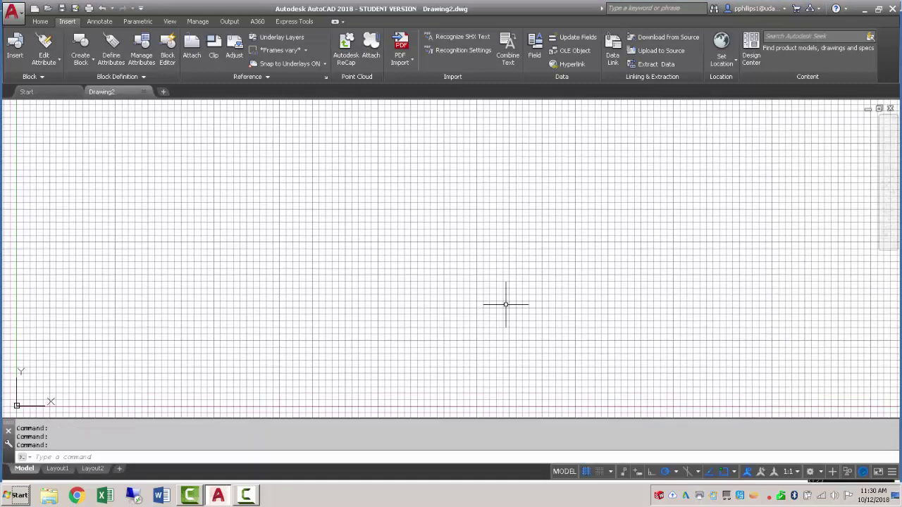
- Switch off the grid display, then open and dismiss the status bar customization list
left_click(586, 471)
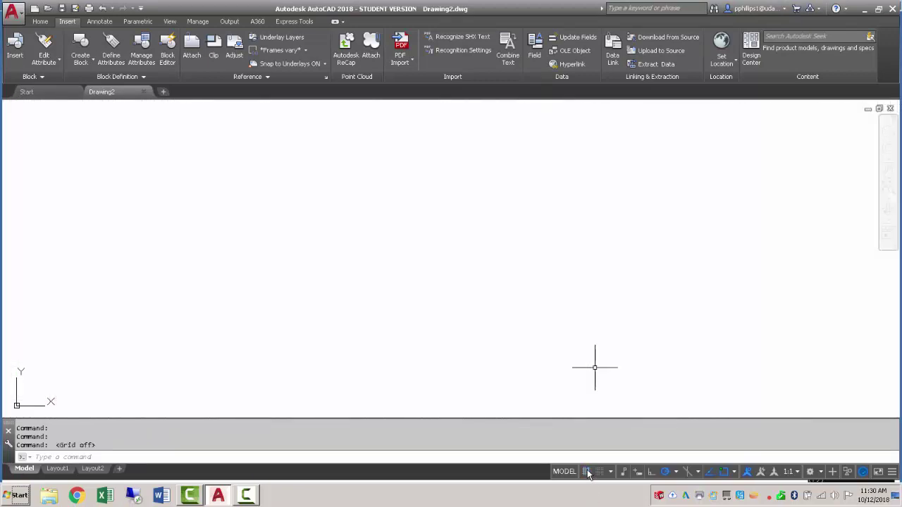
left_click(892, 472)
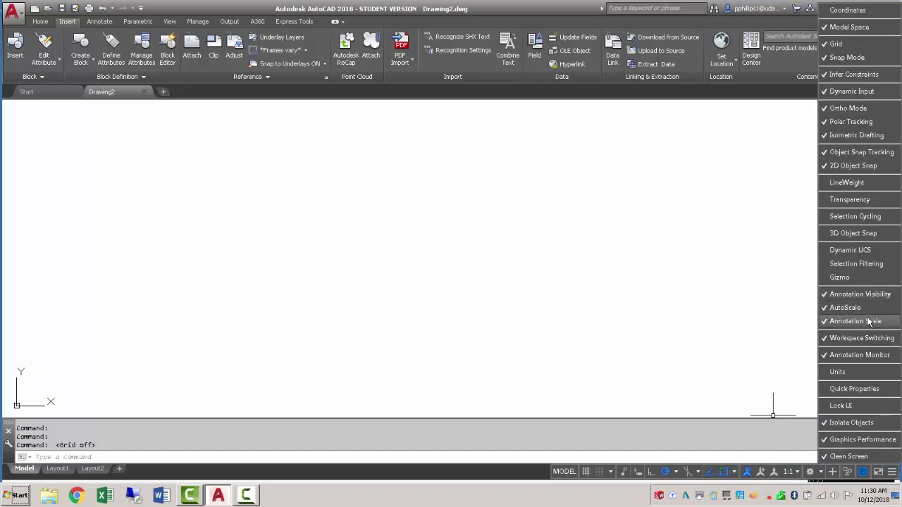
left_click(769, 320)
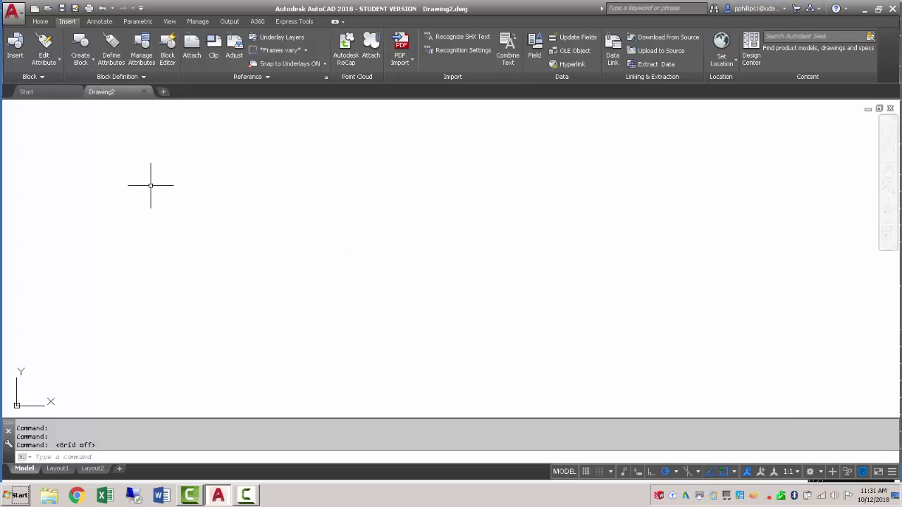
- Draw a rectangle 0.5 long by 0.25 wide and zoom in on it
left_click(40, 21)
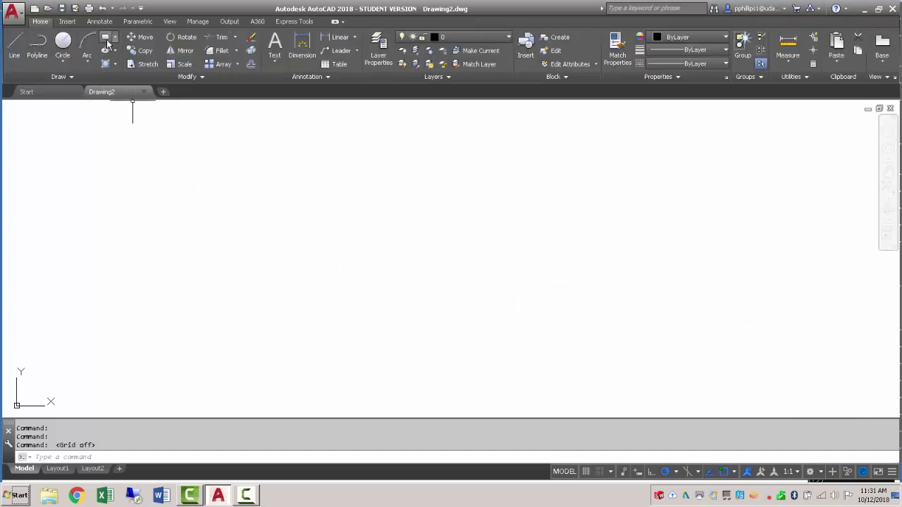
left_click(105, 40)
left_click(330, 303)
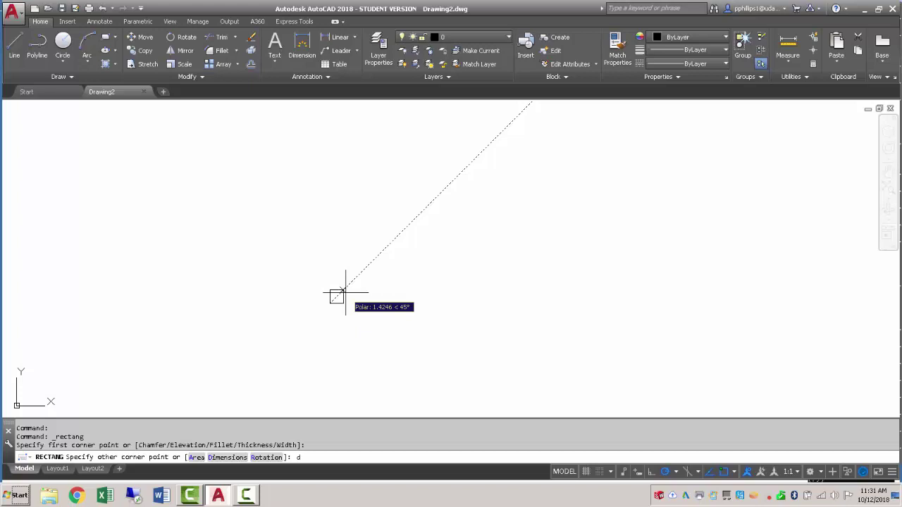
key("Return")
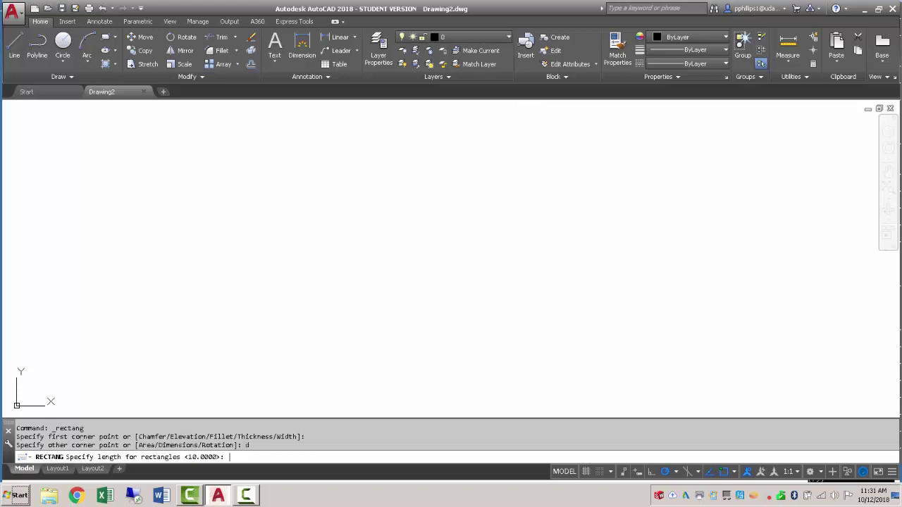
type(".5")
key("Return")
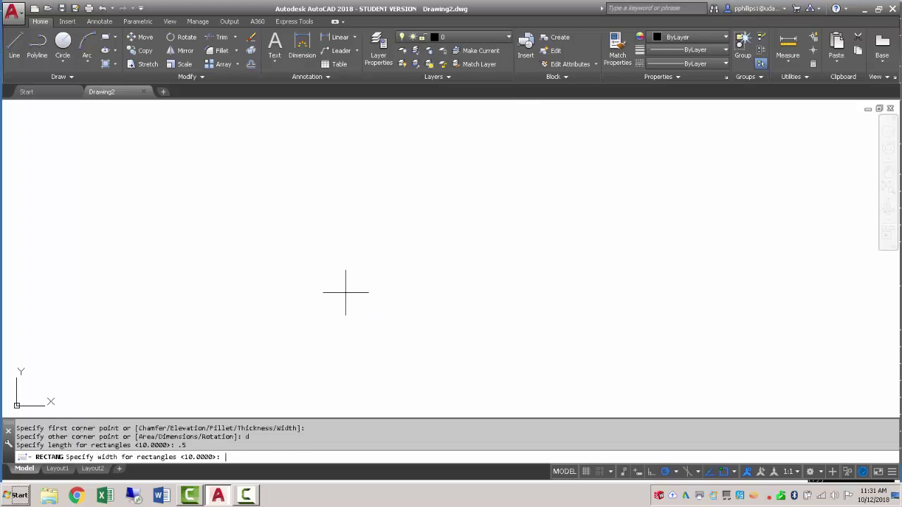
key("Return")
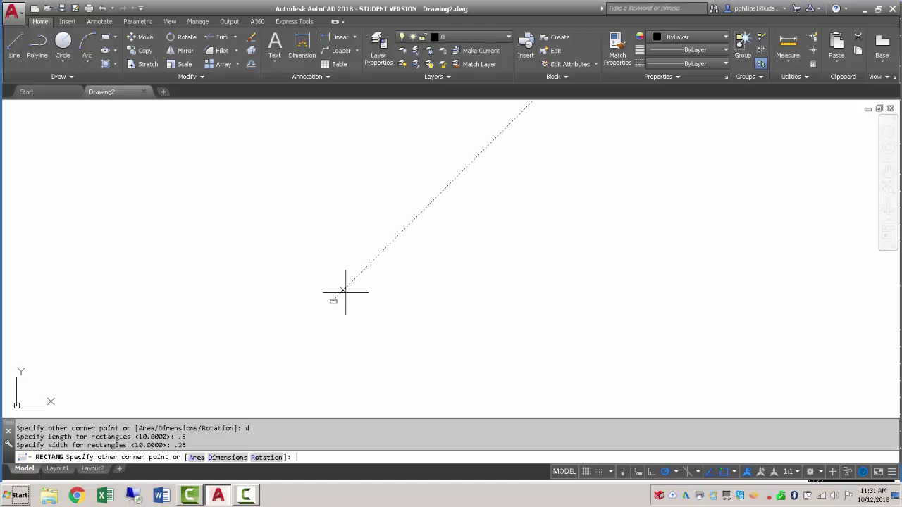
scroll(334, 303, "up", 8)
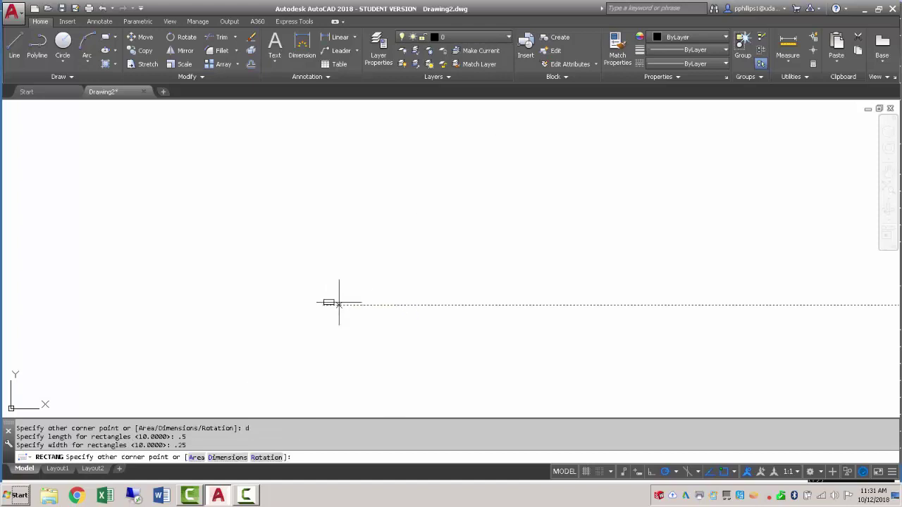
scroll(314, 305, "up", 2)
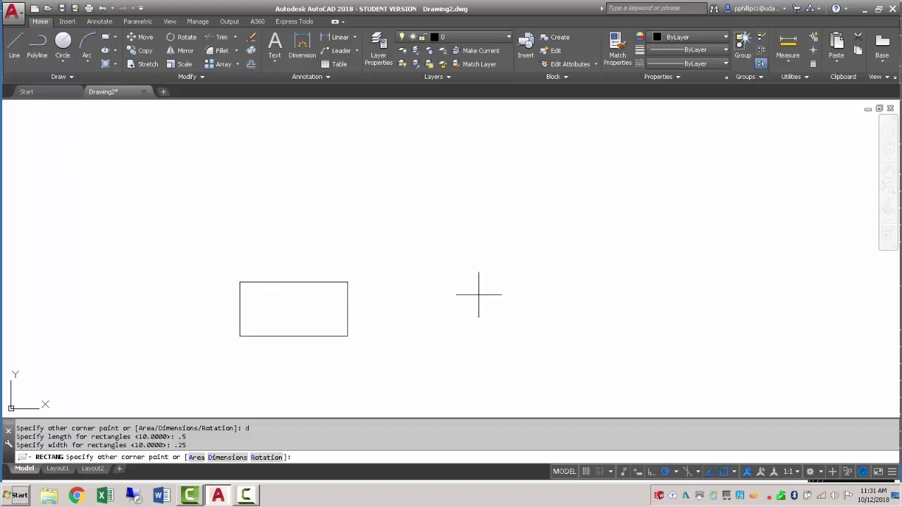
left_click(485, 293)
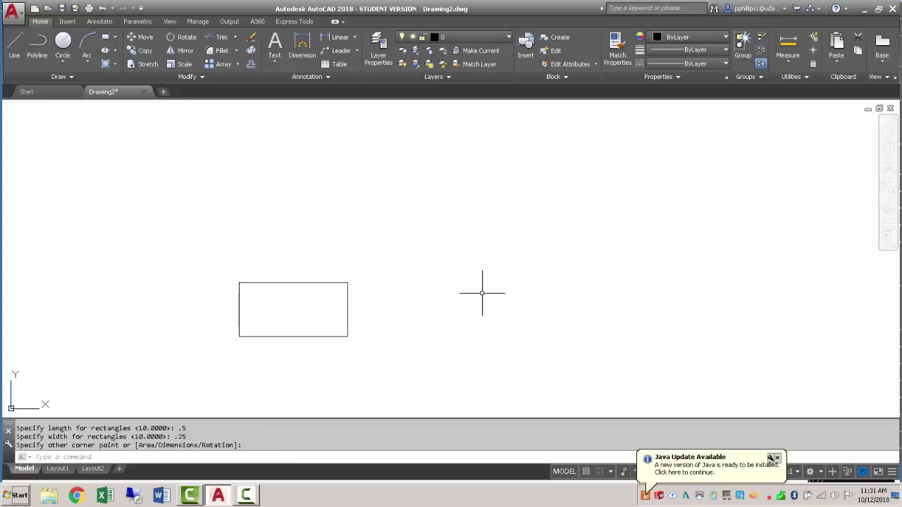
middle_click_drag(284, 312, 372, 272)
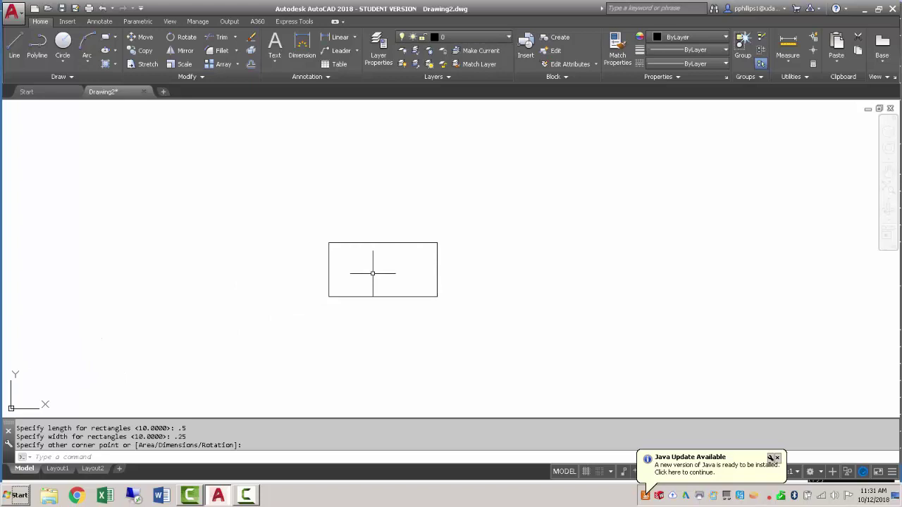
scroll(373, 272, "up", 4)
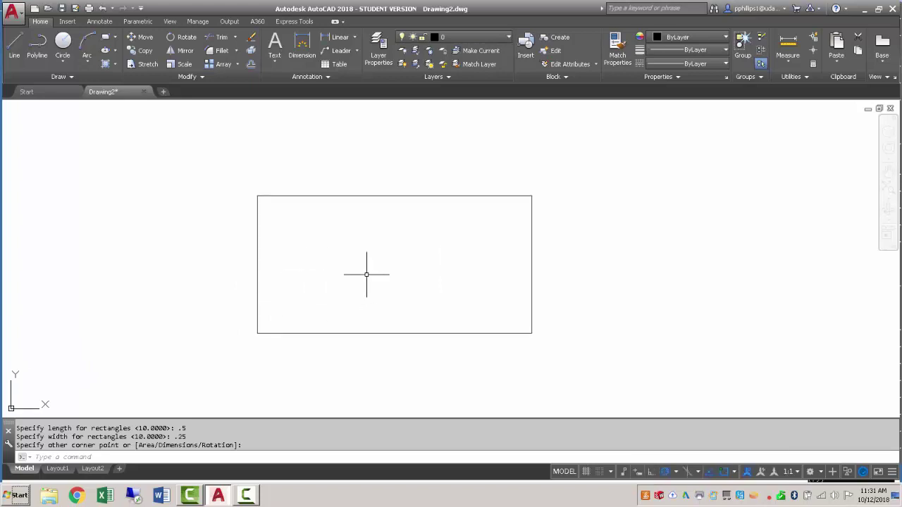
- Start a block definition named ID_room and mark it Annotative
left_click(70, 23)
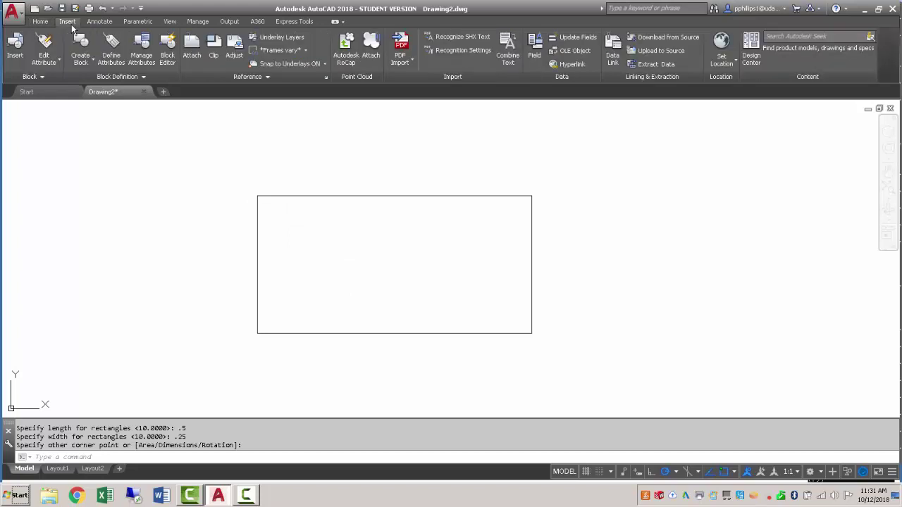
left_click(76, 40)
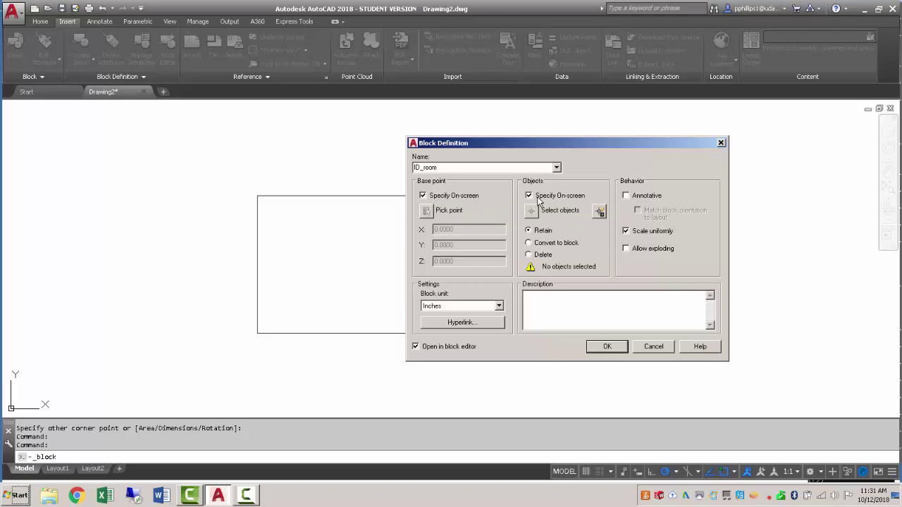
left_click(639, 202)
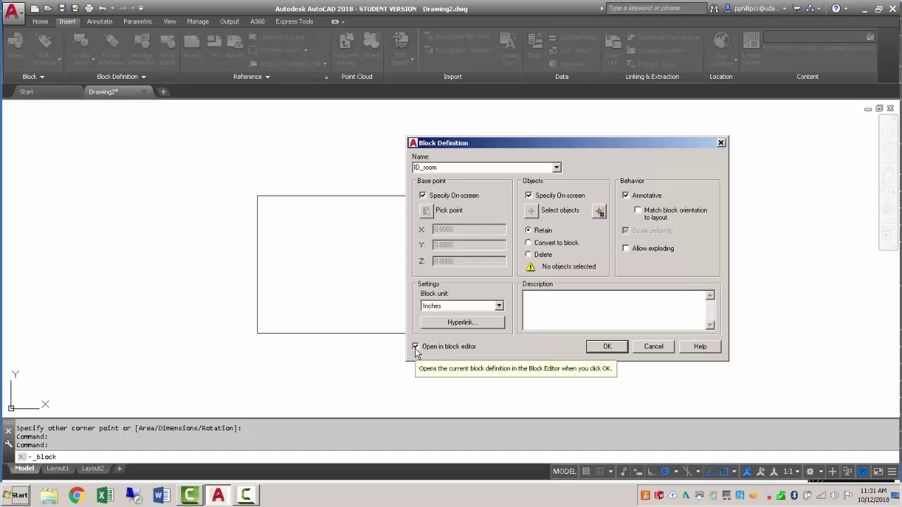
- Build ID_room from the rectangle with its centre as base point, opening the Block Editor
left_click(606, 348)
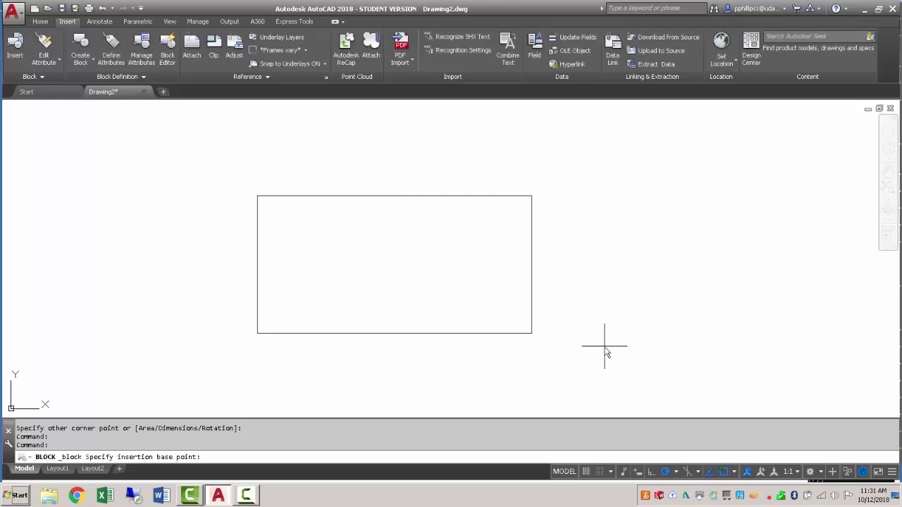
left_click(395, 264)
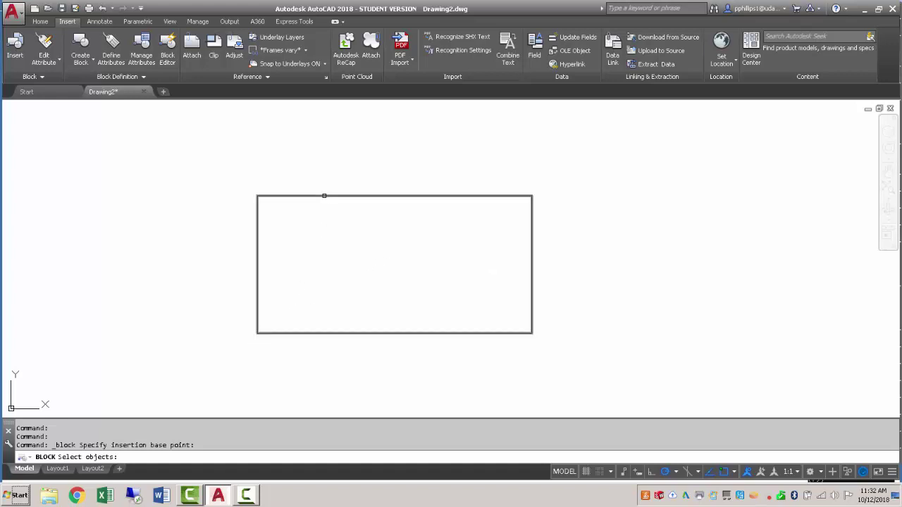
left_click(323, 196)
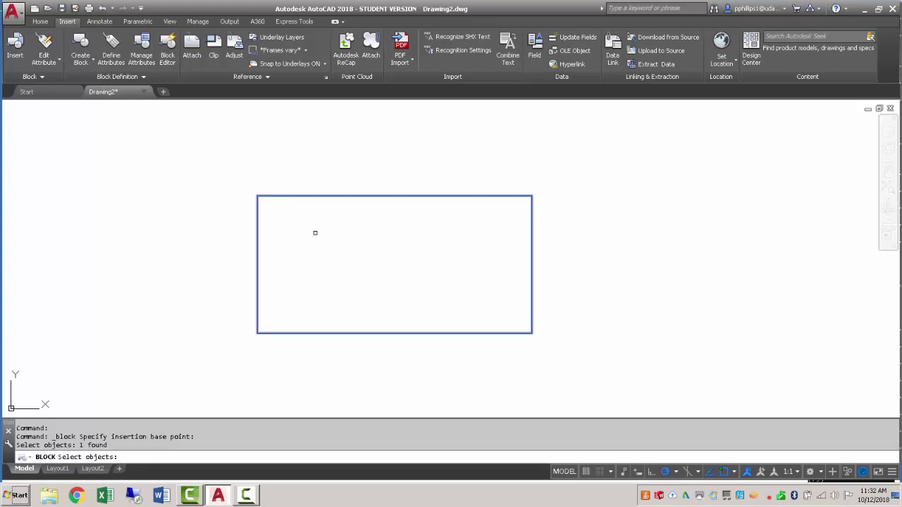
key("Return")
key("Return")
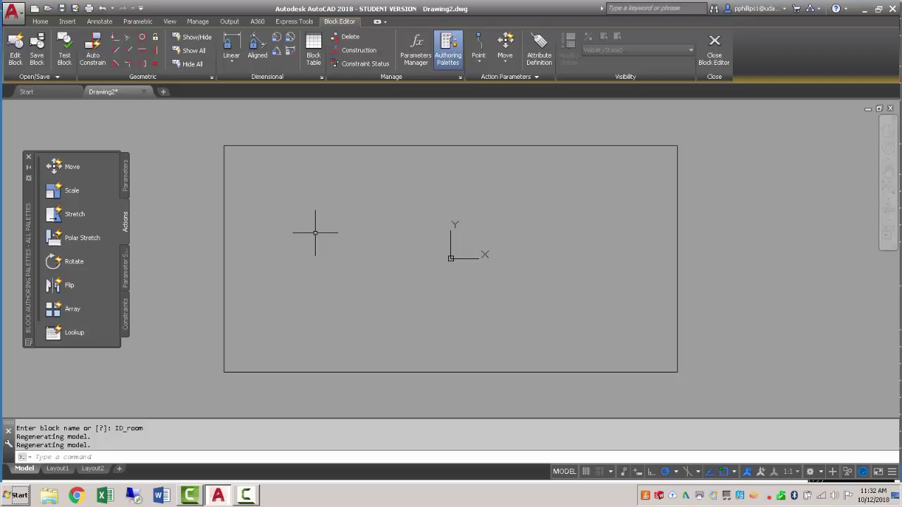
- Use DIST between the top corners to confirm the top edge measures 0.5000
type("d")
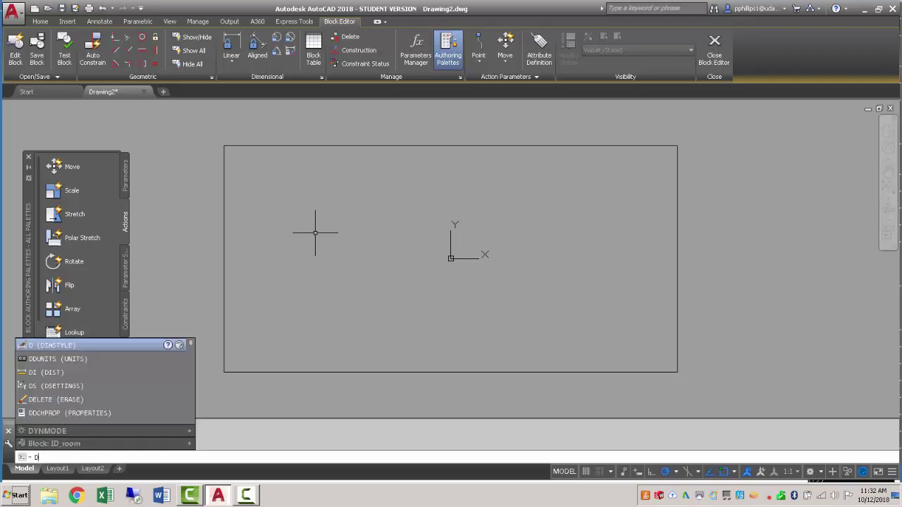
type("IST")
key("Return")
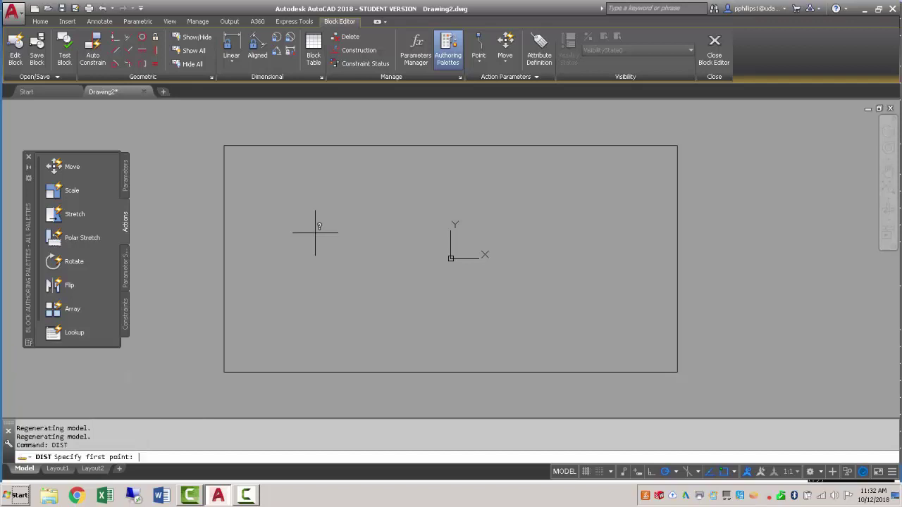
left_click(224, 145)
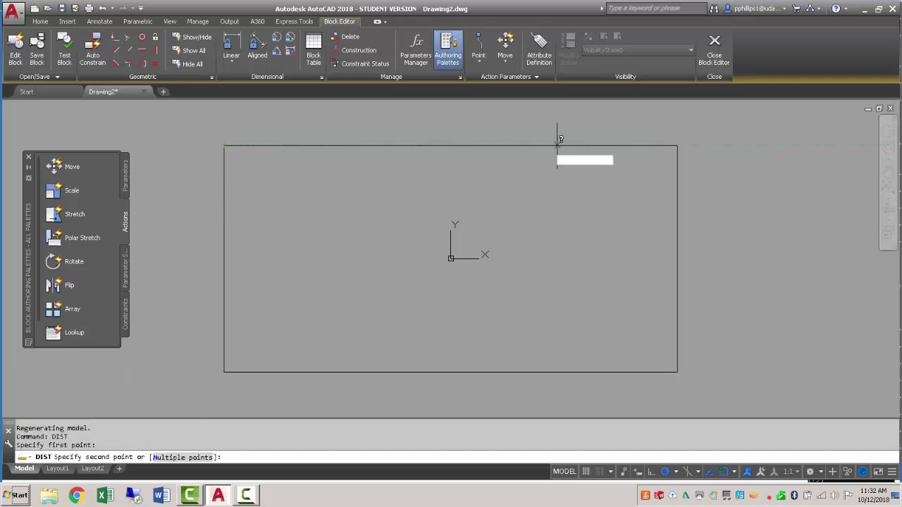
left_click(678, 145)
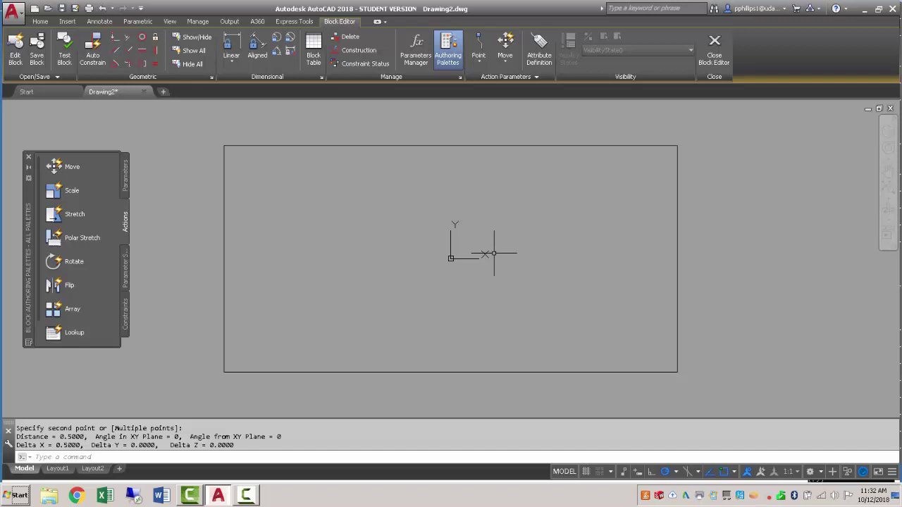
- Add an attribute with prompt Room ID, default 100, Middle center justification, height .125
left_click(538, 54)
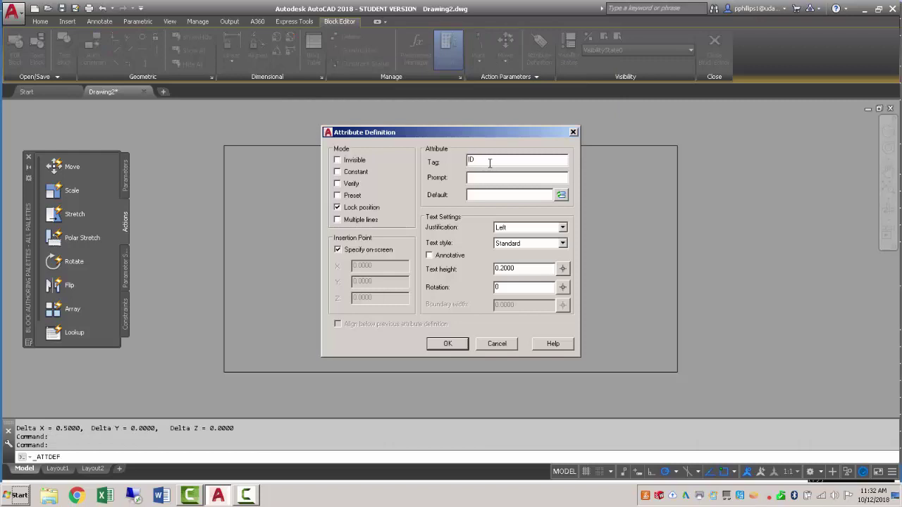
left_click(495, 177)
type("Room ID")
left_click(491, 193)
type("100")
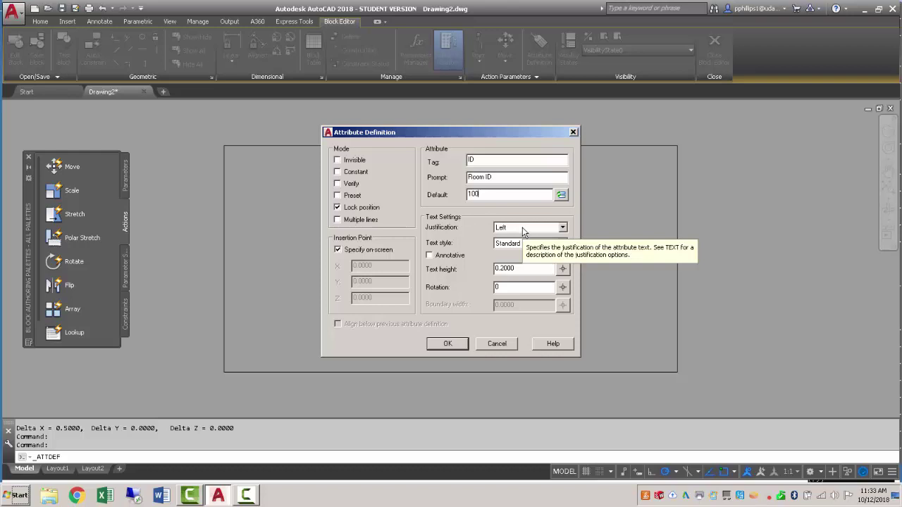
left_click(522, 228)
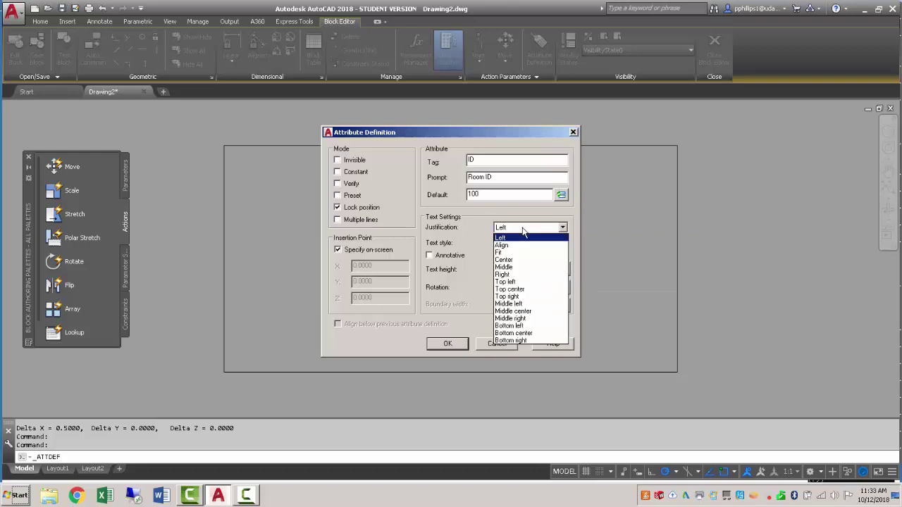
left_click(519, 311)
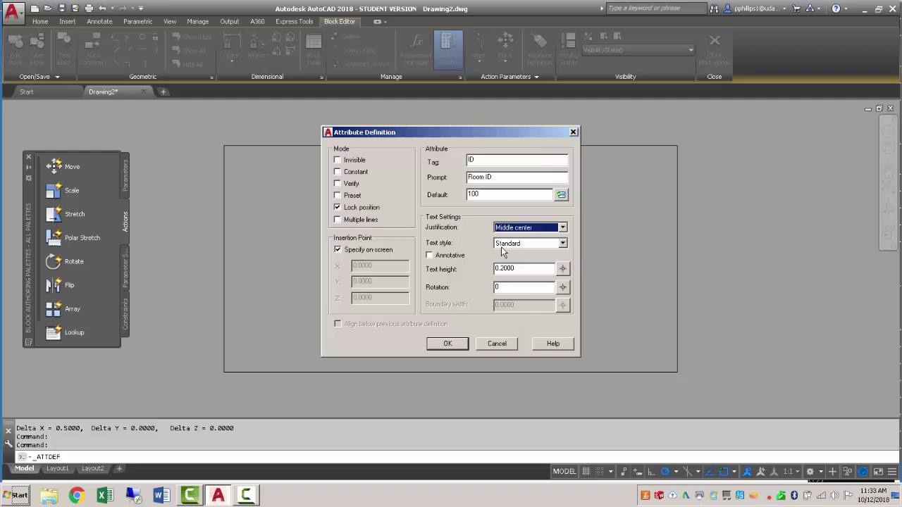
left_click_drag(521, 270, 486, 273)
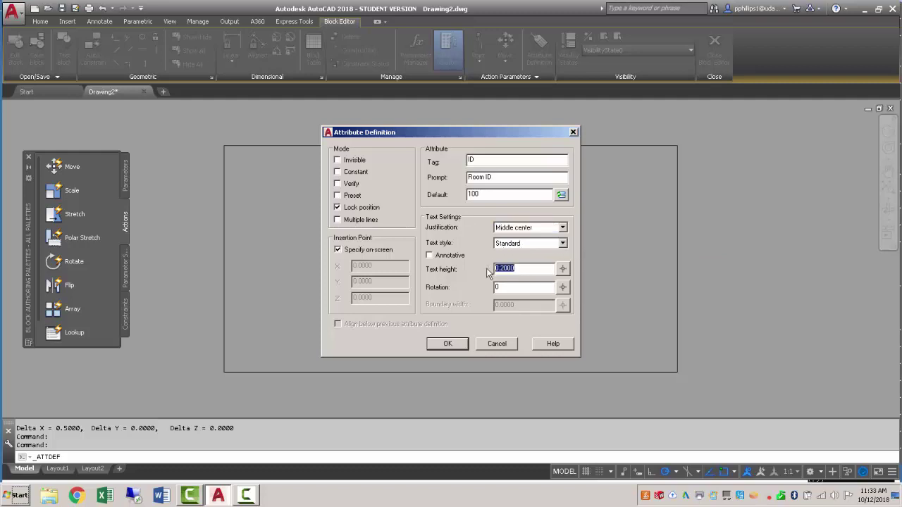
type(".125")
- Place the attribute at the rectangle centre, save ID_room, and delete its reference
left_click(456, 342)
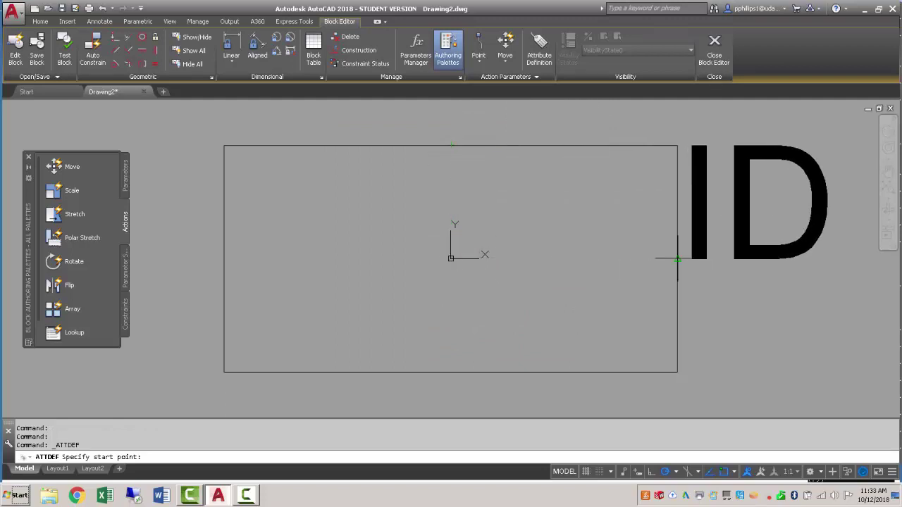
left_click(384, 316)
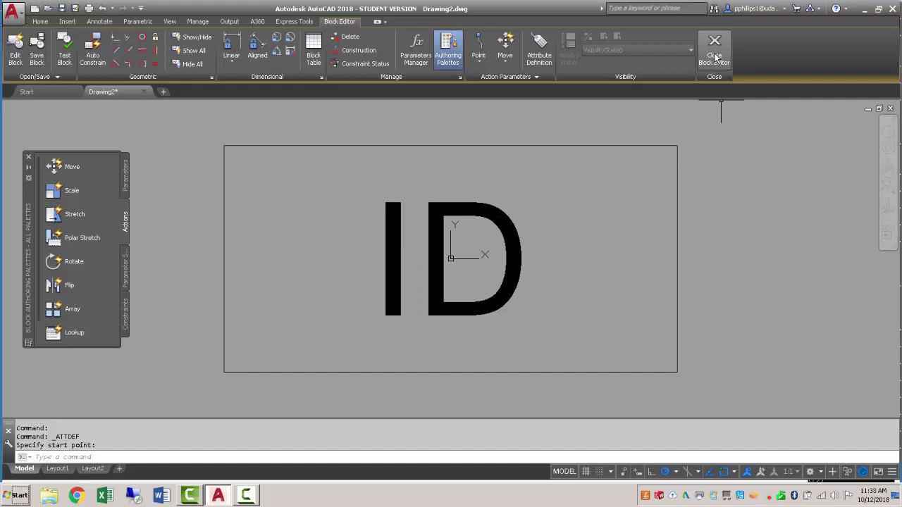
left_click(715, 57)
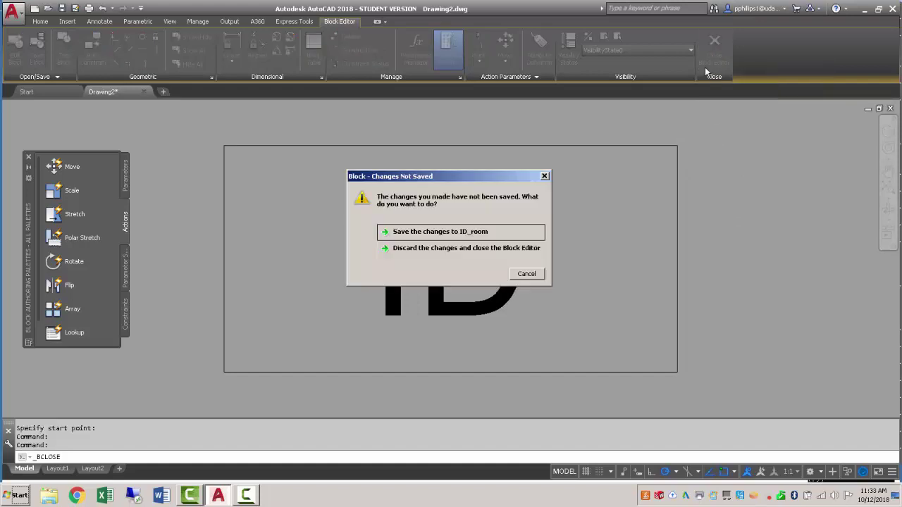
left_click(442, 232)
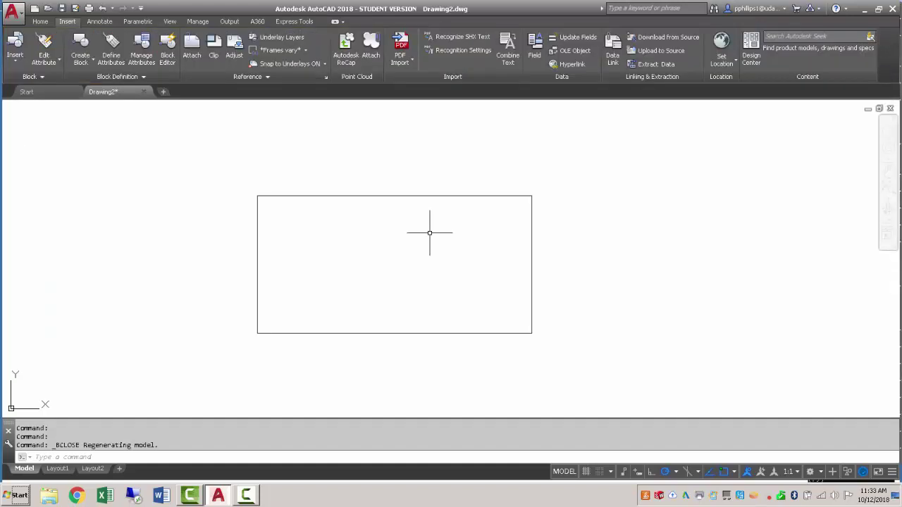
left_click(320, 195)
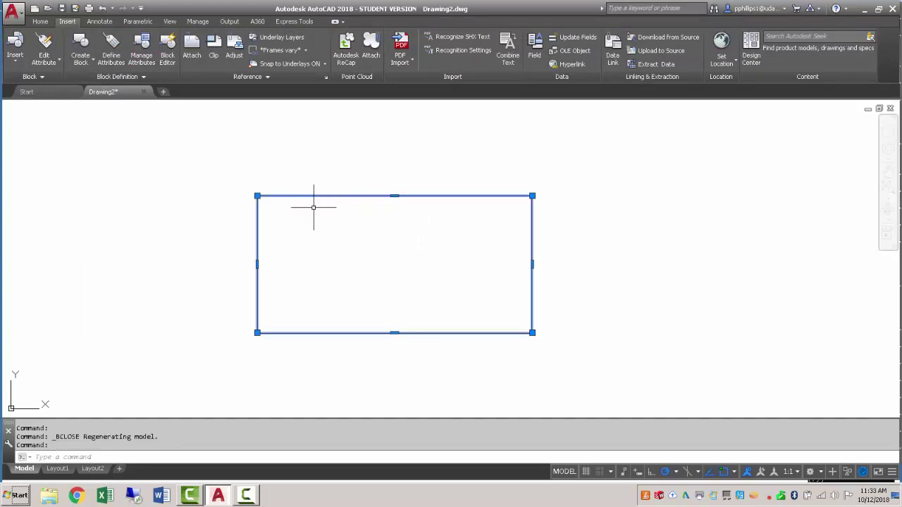
key("Delete")
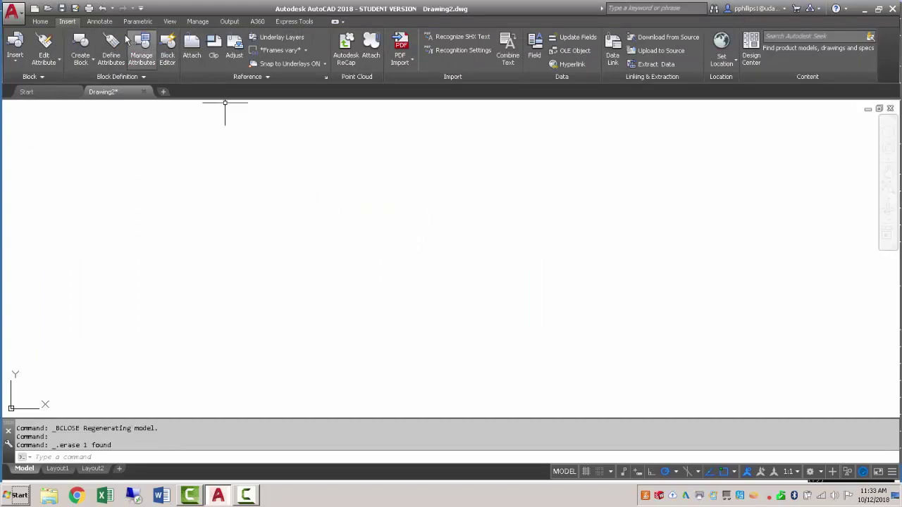
- Insert ID_room at 1:1 annotation scale with room ID 101
left_click(17, 48)
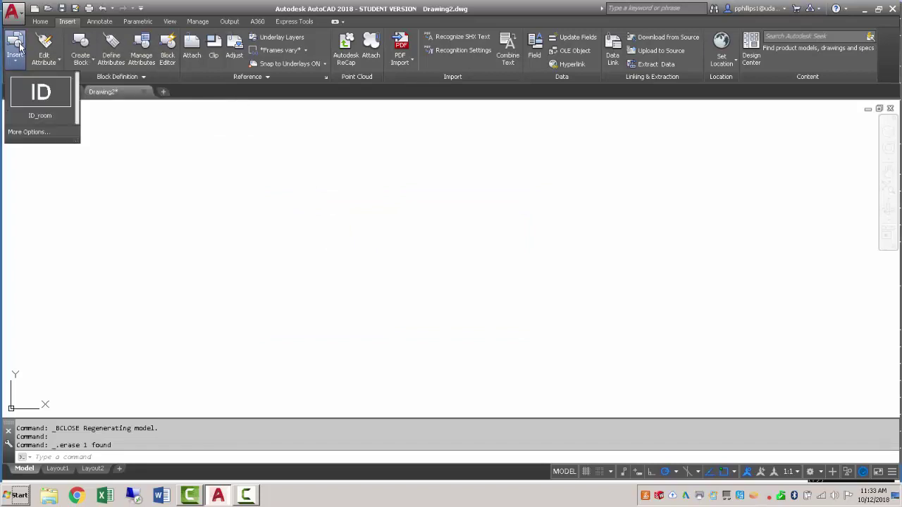
left_click(40, 95)
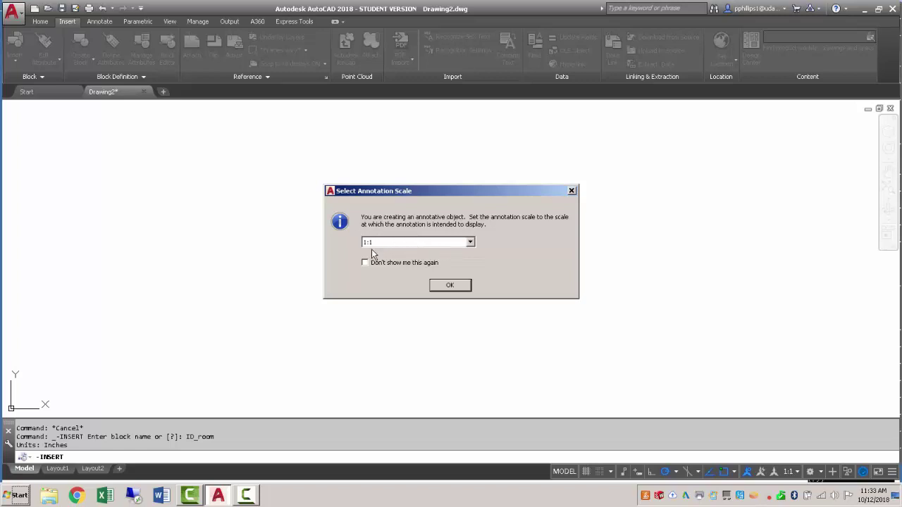
left_click(446, 289)
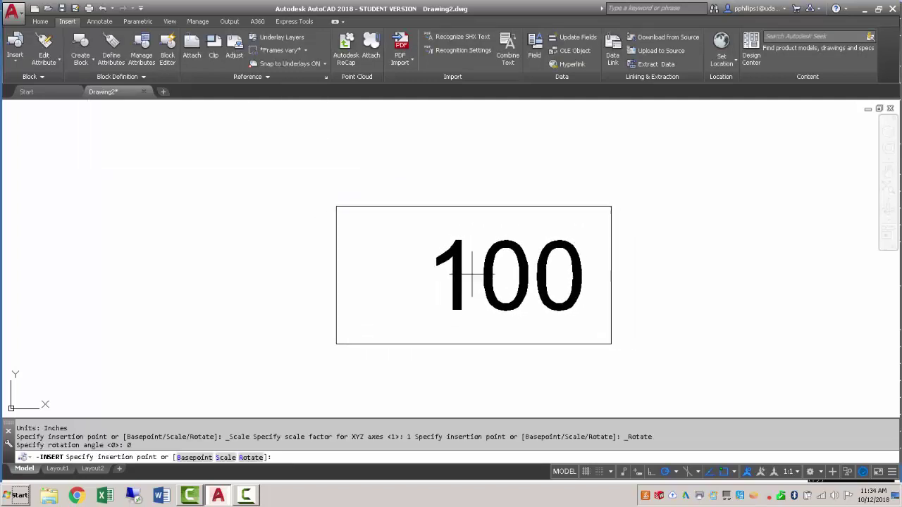
left_click(467, 270)
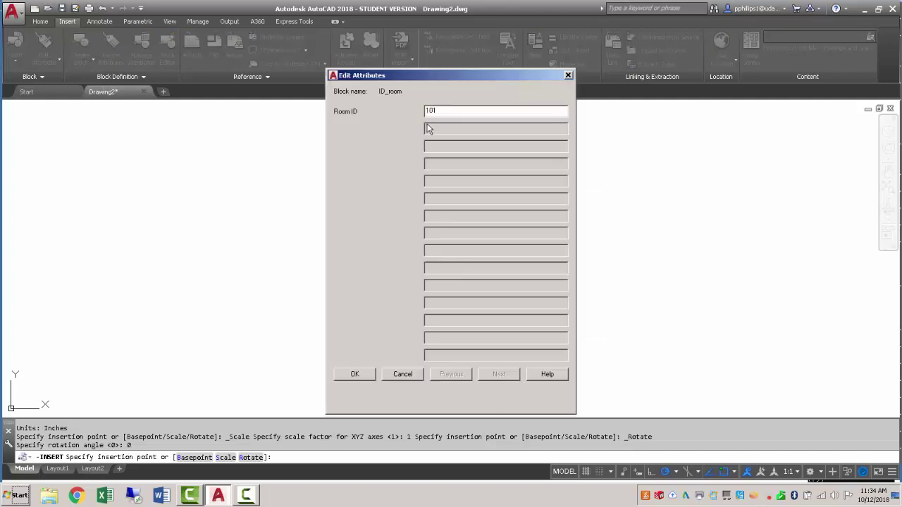
left_click(357, 378)
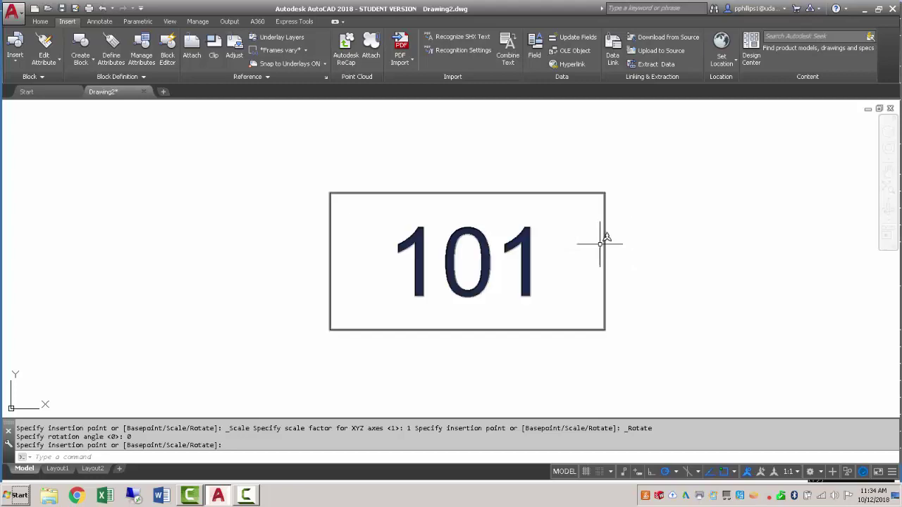
scroll(600, 244, "down", 5)
- Open a new blank drawing, Drawing3, and turn its grid off
middle_click_drag(631, 247, 498, 255)
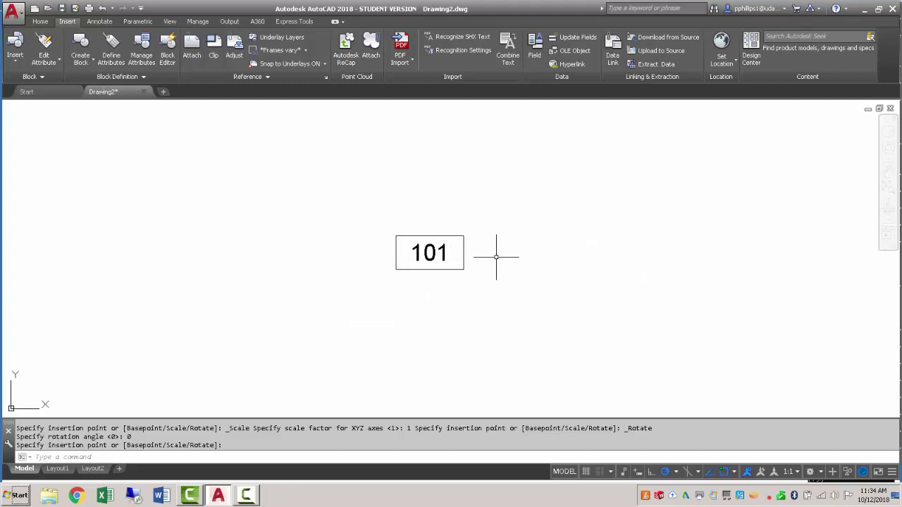
left_click(163, 93)
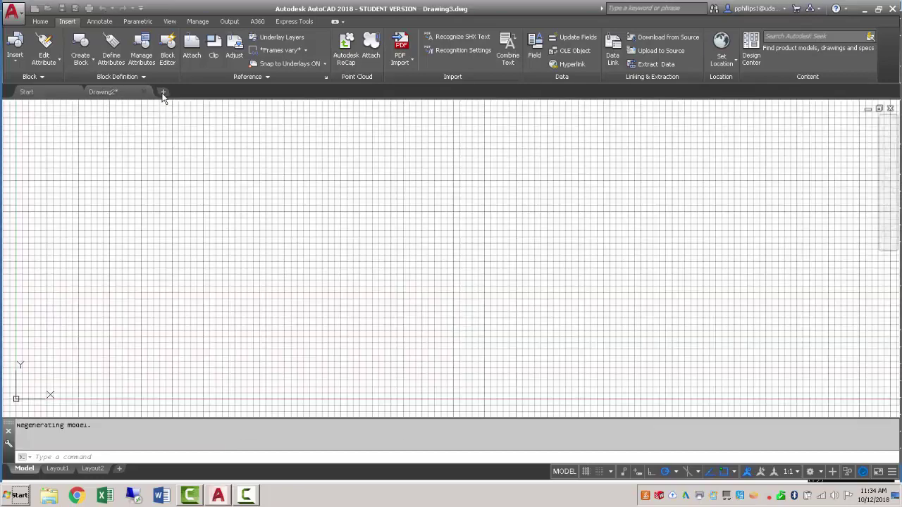
left_click(586, 471)
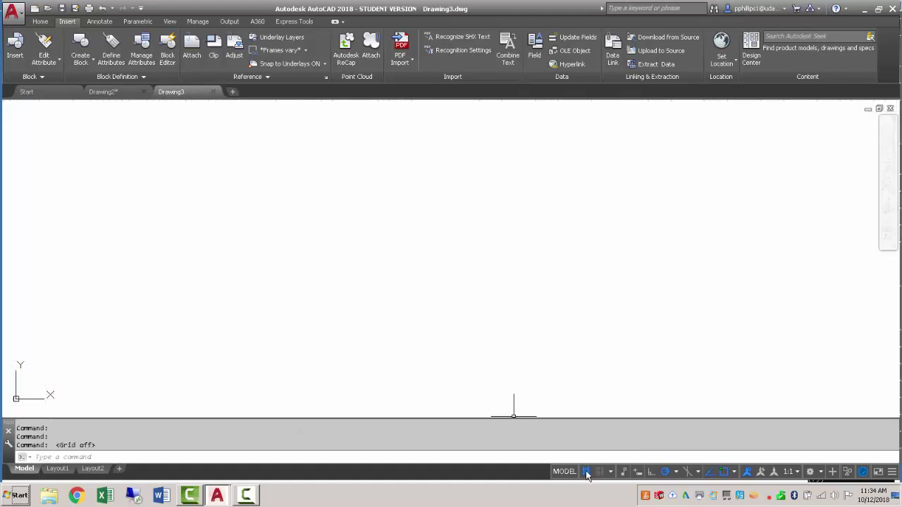
- Copy the 101 room block from Drawing2 and return to Drawing3
left_click(120, 94)
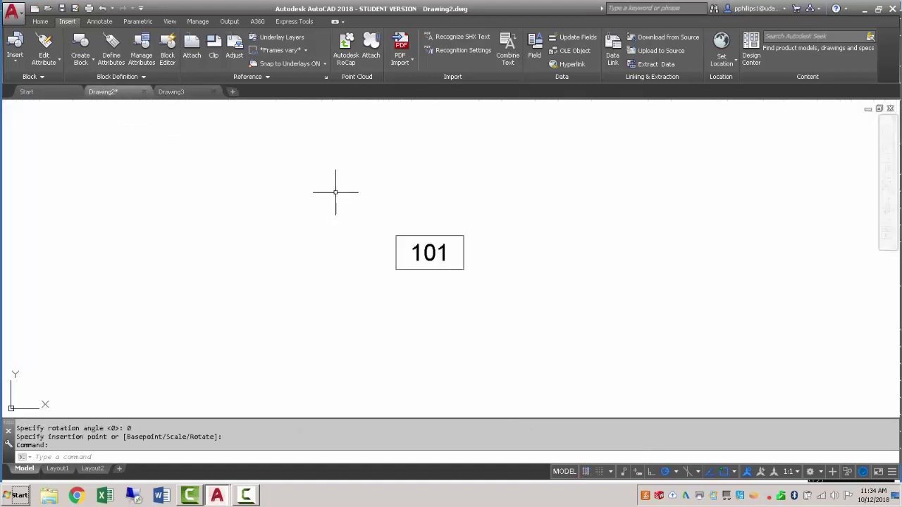
left_click(399, 230)
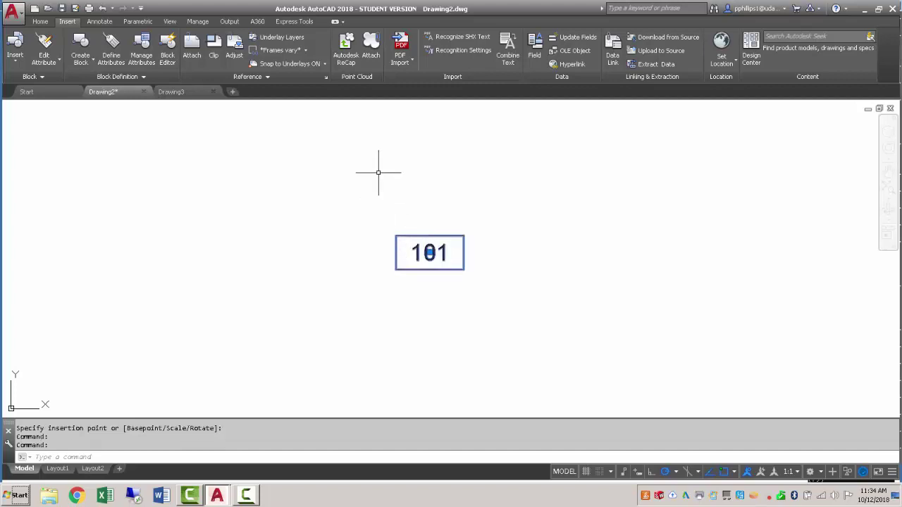
key("ctrl+c")
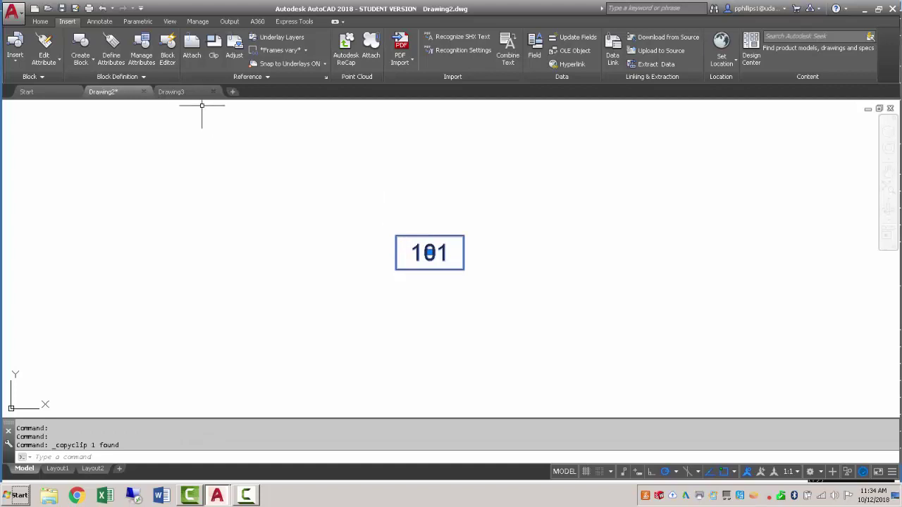
left_click(185, 91)
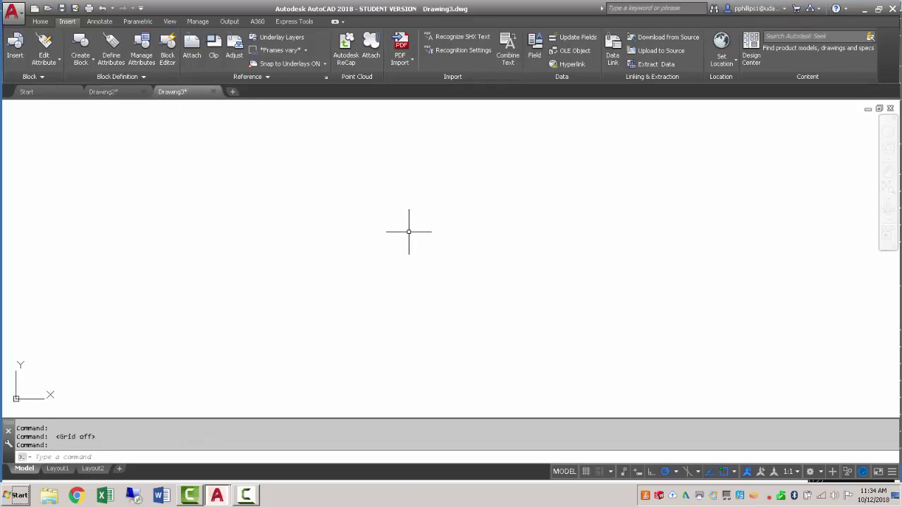
- Browse the Insert block names in Drawing3, then close the options without inserting anything
left_click(19, 62)
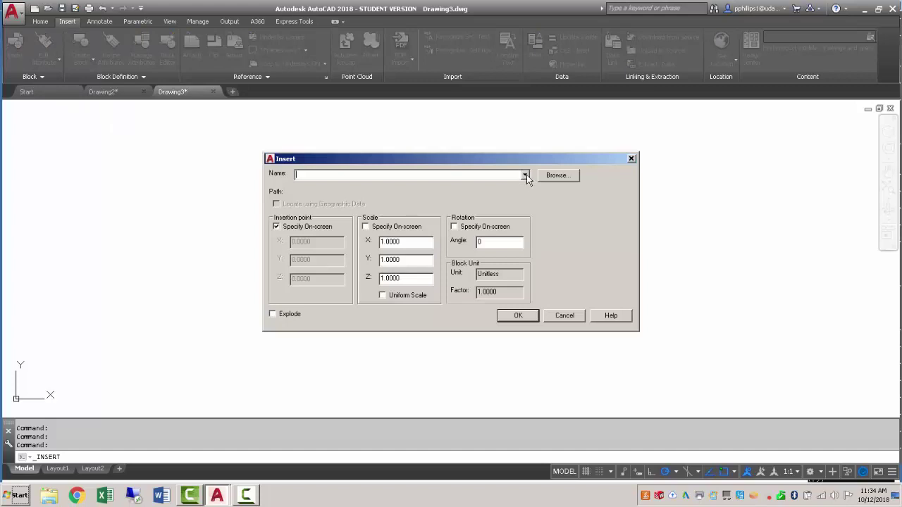
left_click(525, 175)
left_click(632, 159)
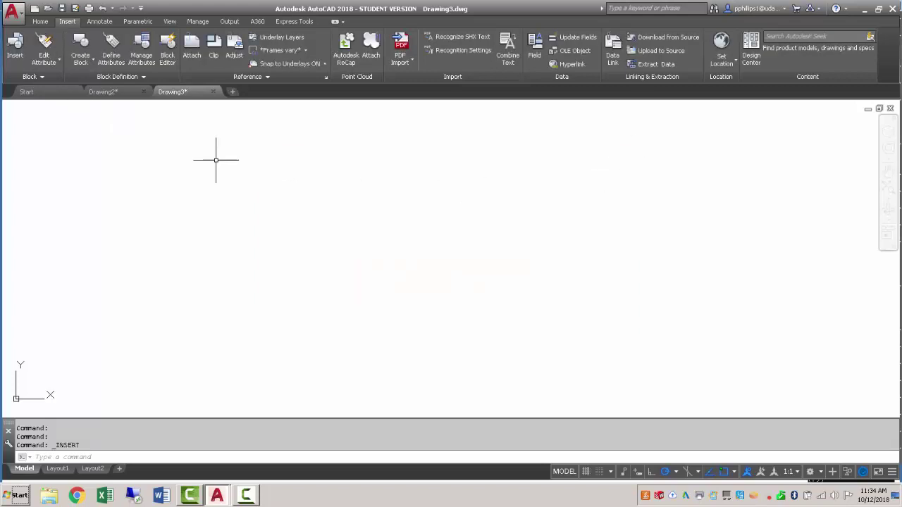
- Paste the copied 101 block into Drawing3, then erase the pasted copy
key("ctrl+v")
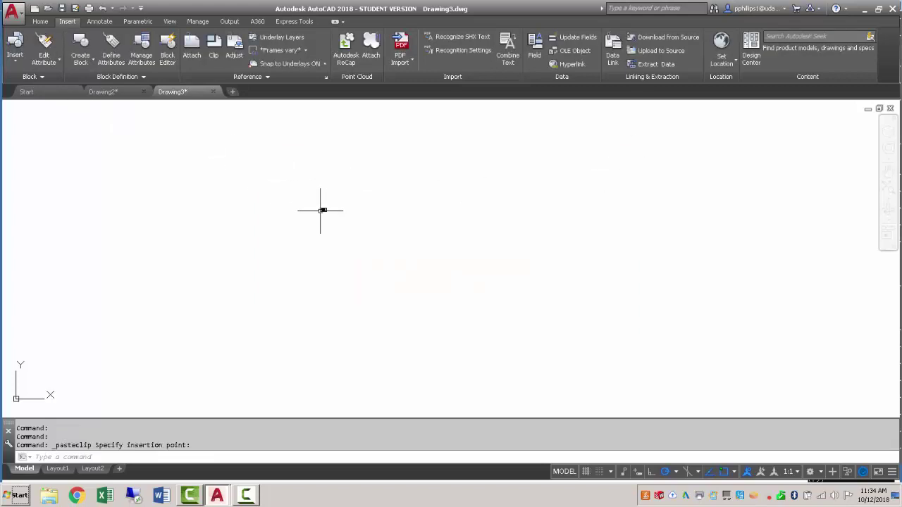
left_click(361, 230)
left_click(282, 185)
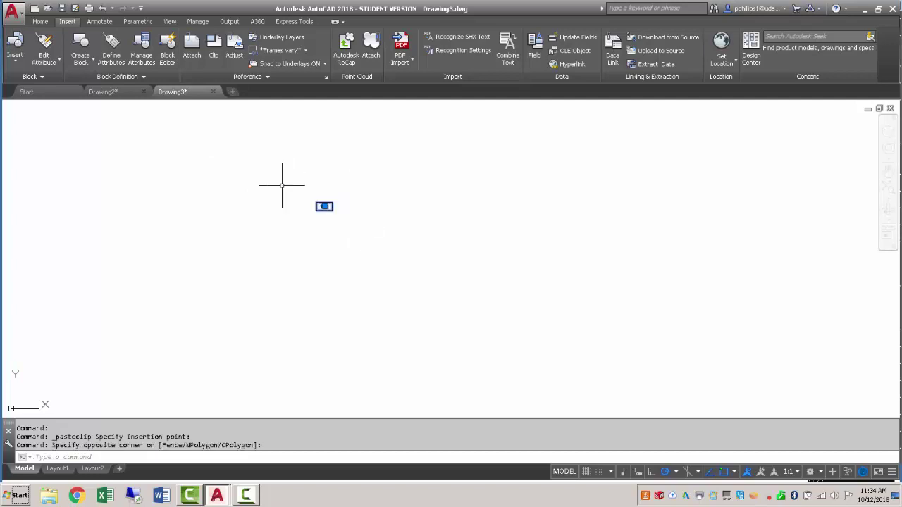
key("Delete")
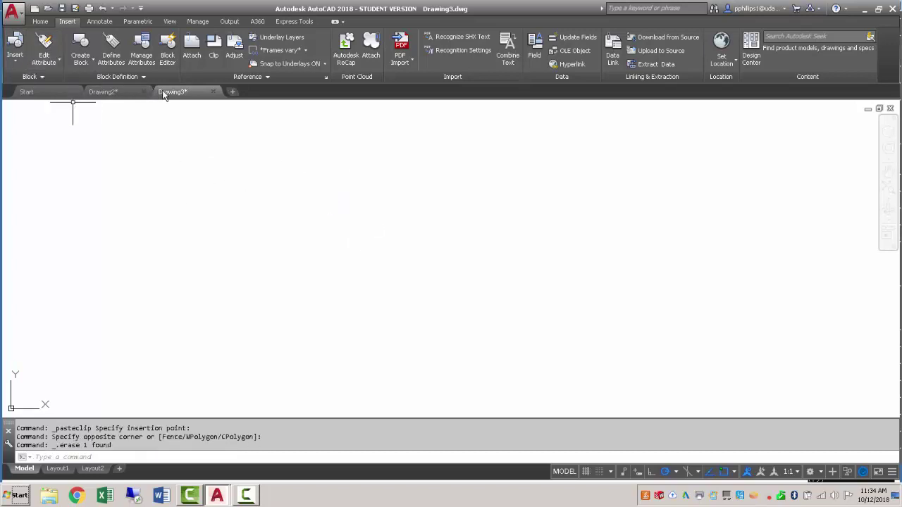
- Insert the ID_room block with the default room ID 100 and centre it in view
left_click(15, 51)
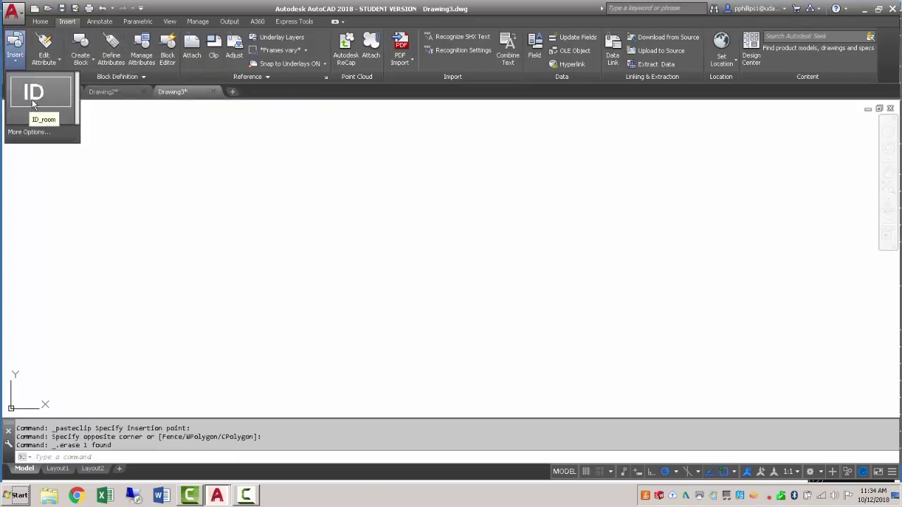
left_click(32, 99)
left_click(262, 192)
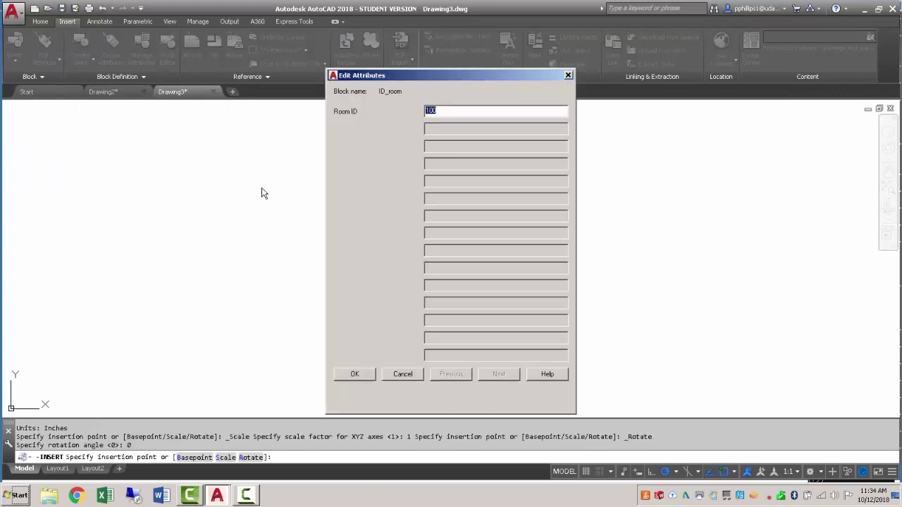
left_click(356, 374)
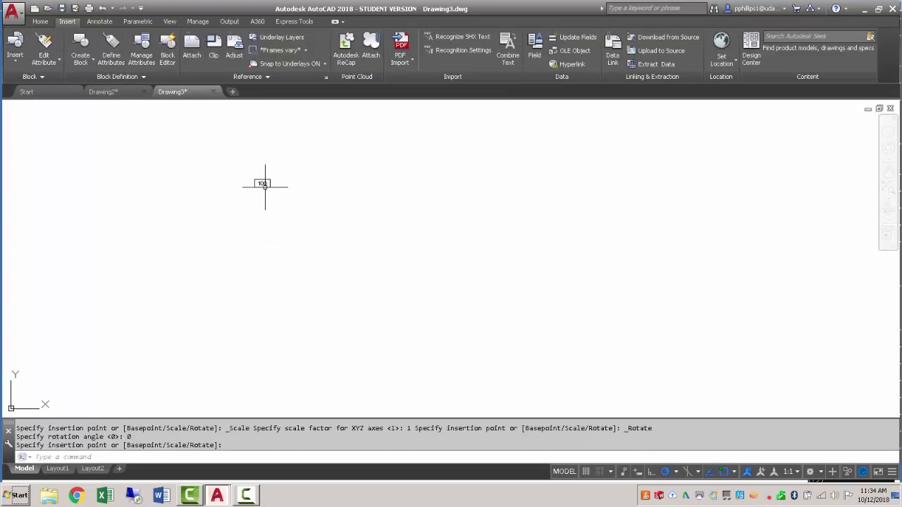
scroll(262, 185, "up", 6)
middle_click_drag(255, 191, 295, 205)
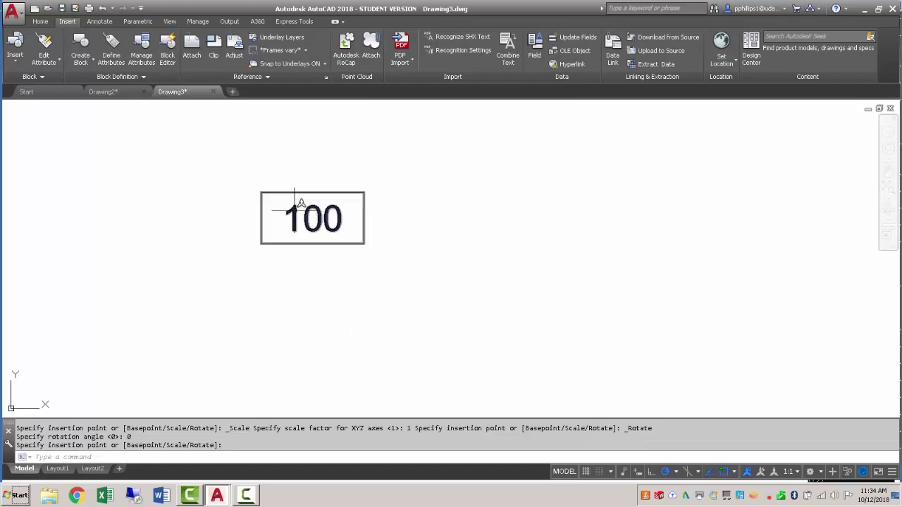